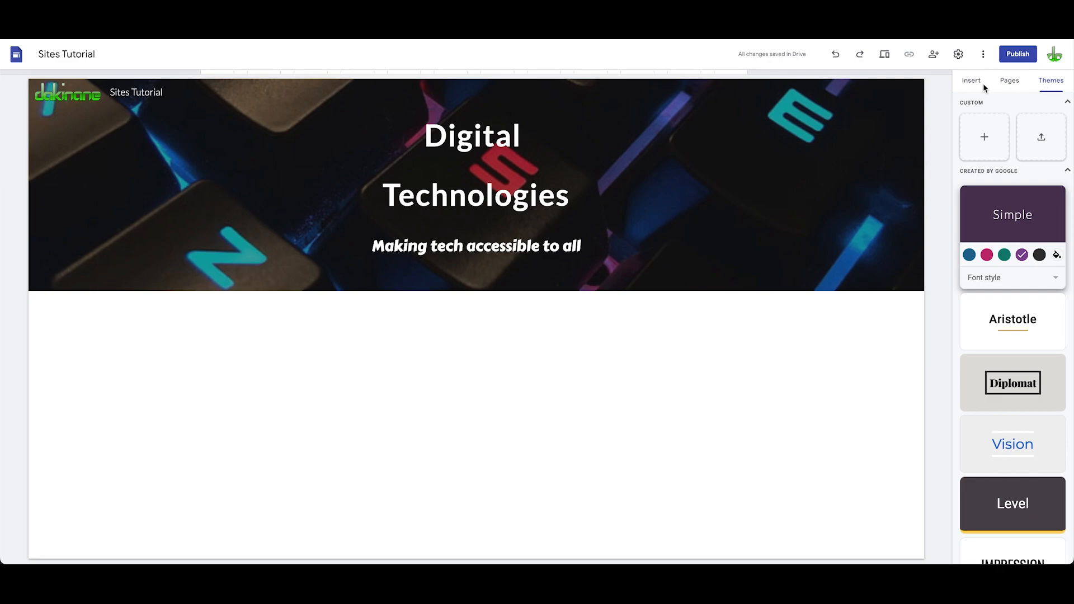
# Browse the ready-made site themes and set the Simple theme's colour to green.
pyautogui.click(1009, 81)
pyautogui.click(1036, 84)
pyautogui.scroll(-2, 1004, 322)
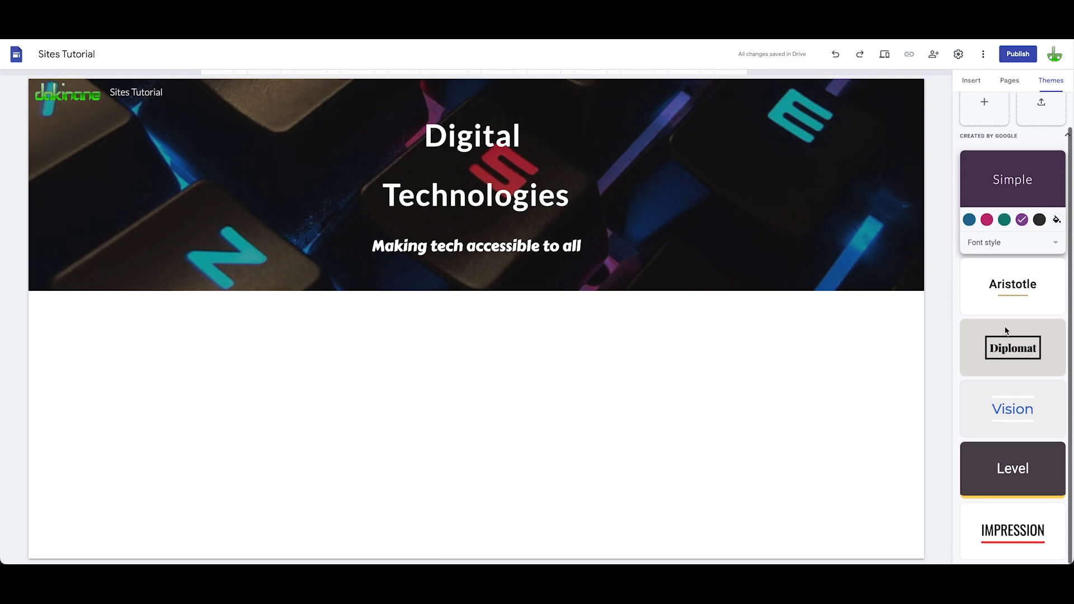
pyautogui.scroll(2, 1002, 263)
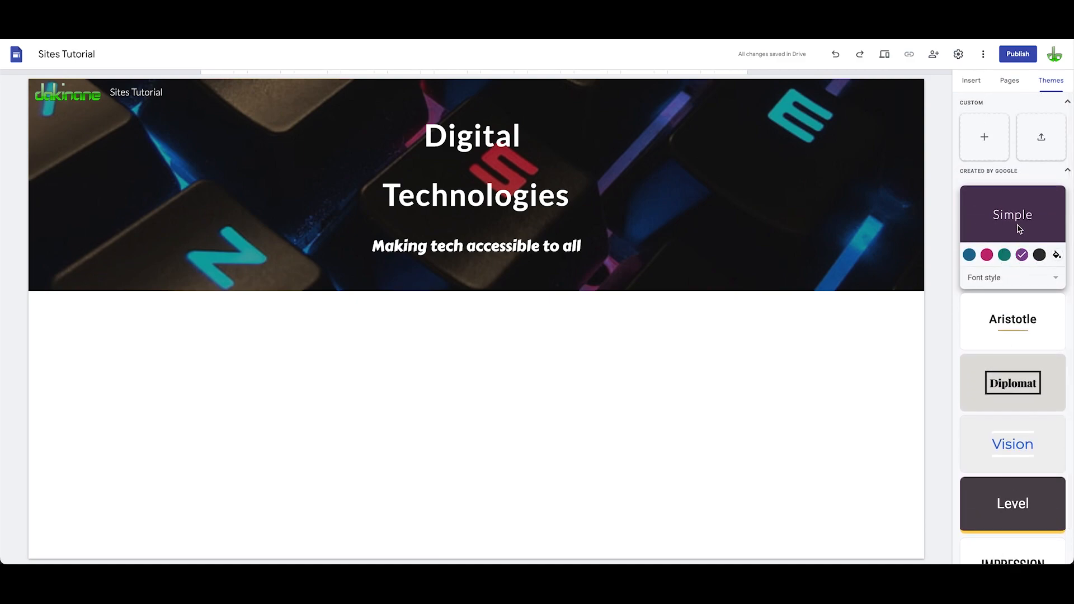
pyautogui.click(1005, 256)
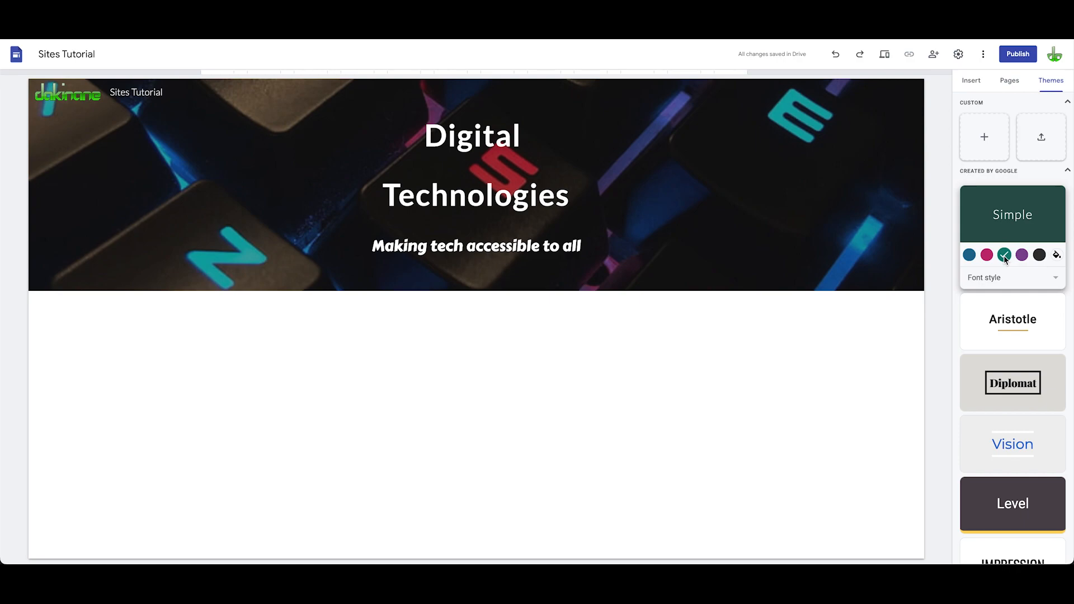
# Try the Aristotle theme with its green accent colour, followed by the Diplomat theme.
pyautogui.click(1018, 336)
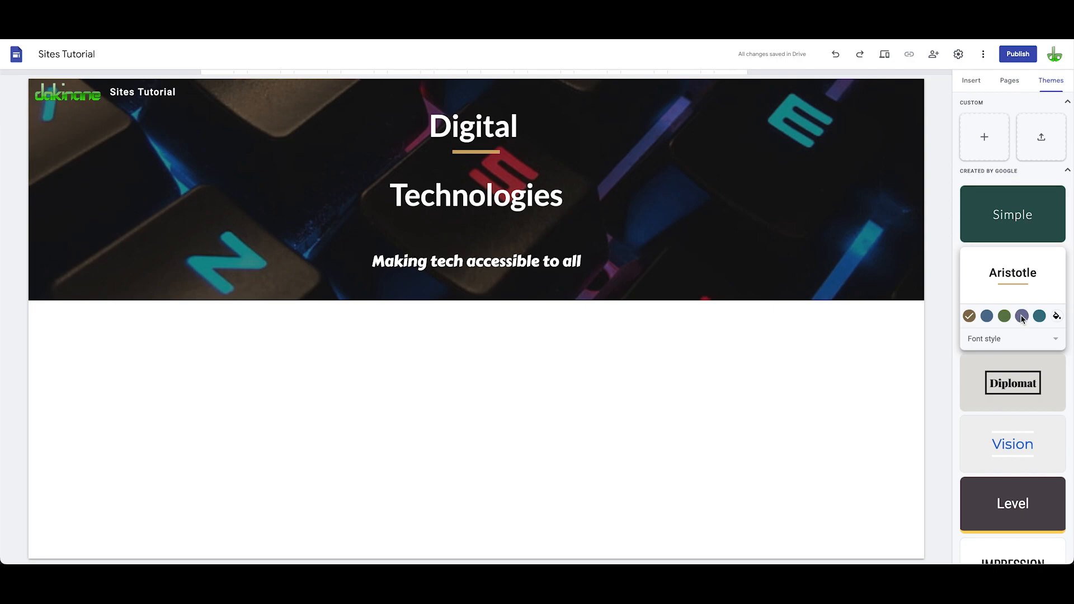
pyautogui.click(1005, 317)
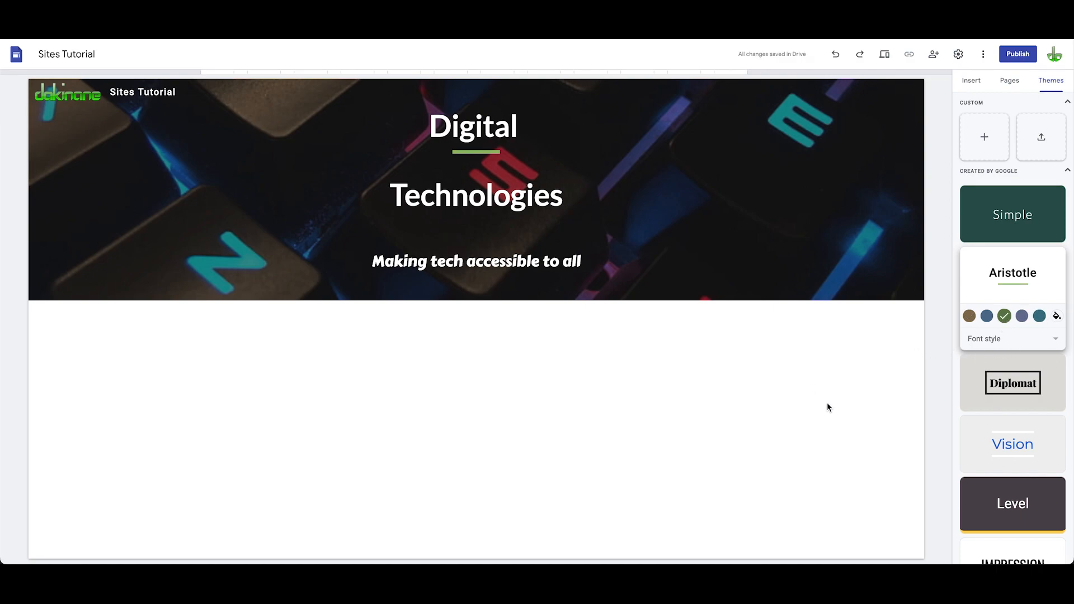
pyautogui.click(1013, 386)
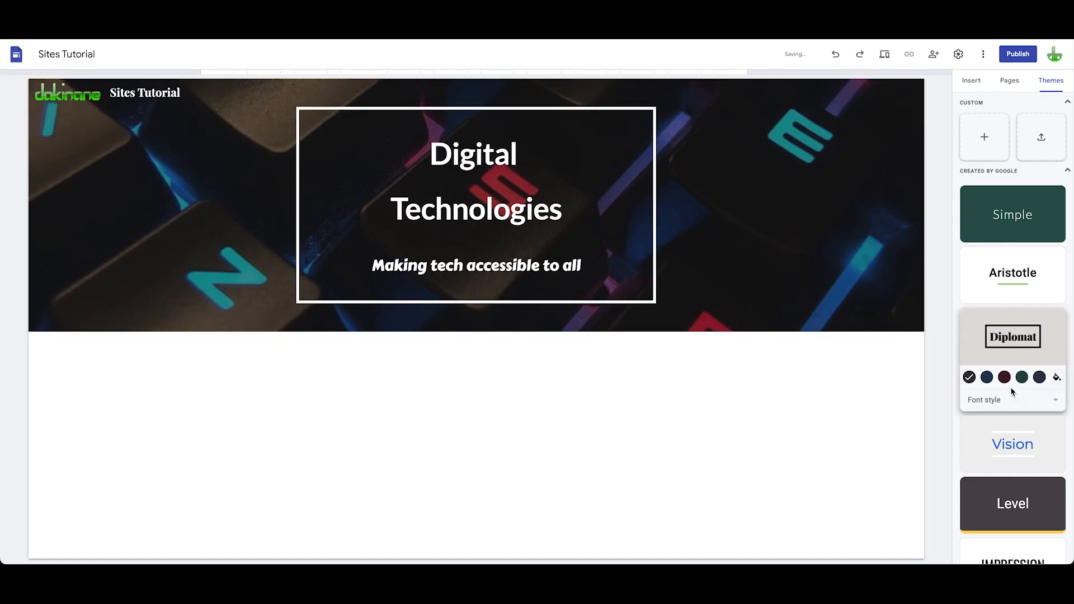
# Apply the Vision theme to the site and set its colour to green.
pyautogui.click(1018, 452)
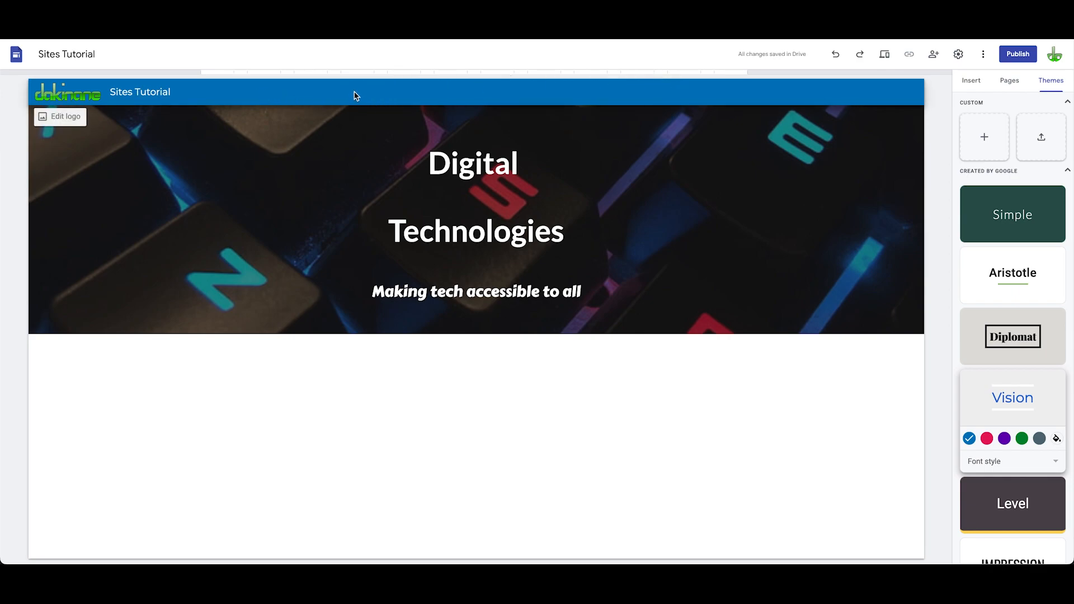
pyautogui.click(319, 144)
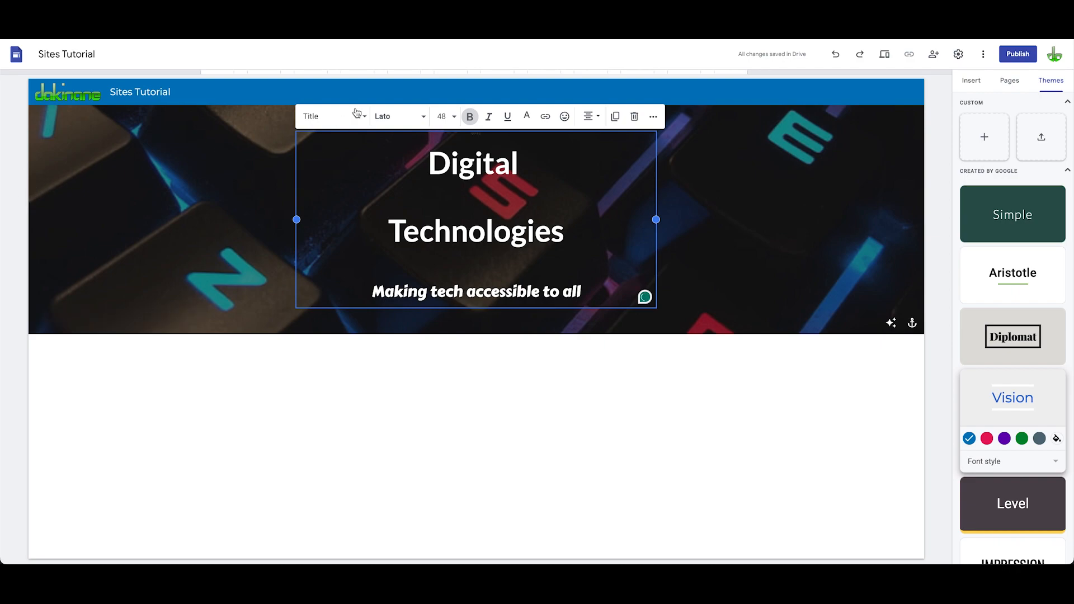
pyautogui.click(737, 96)
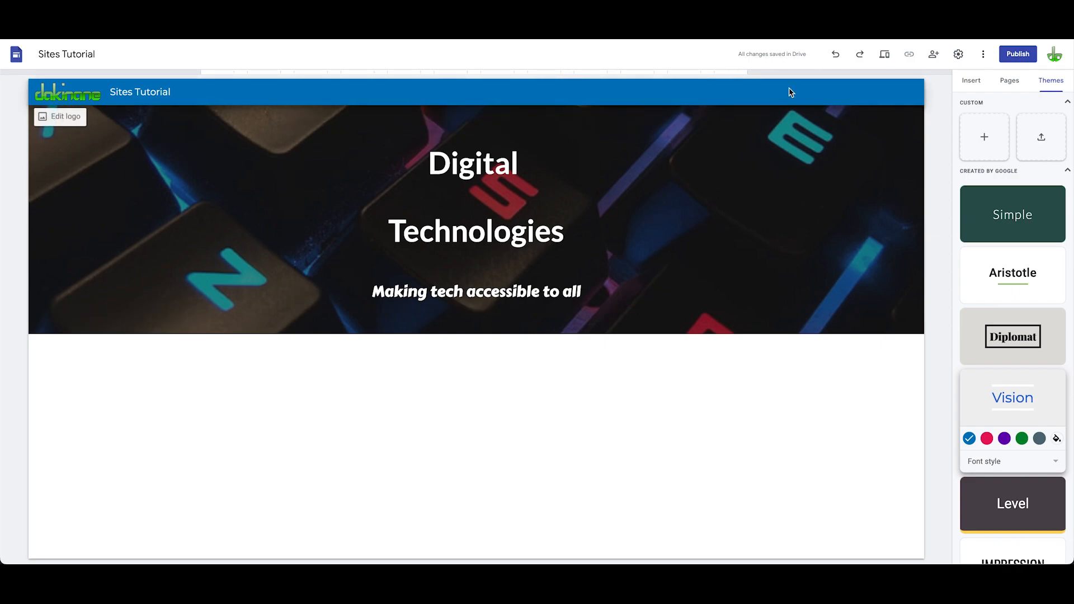
pyautogui.click(1022, 438)
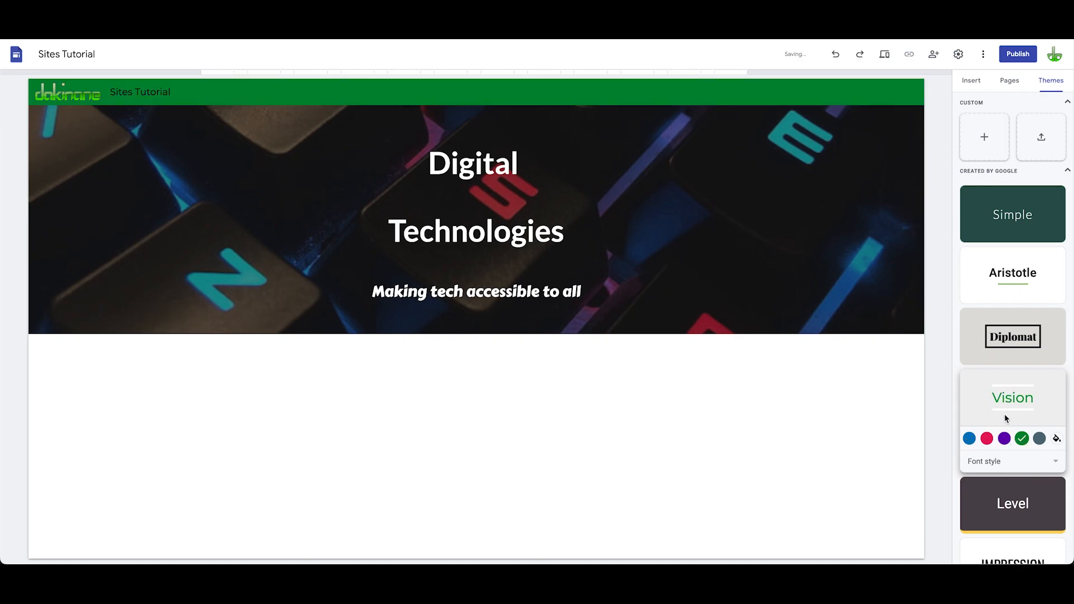
# Give the Vision theme the custom teal colour #4c9c98.
pyautogui.click(1057, 439)
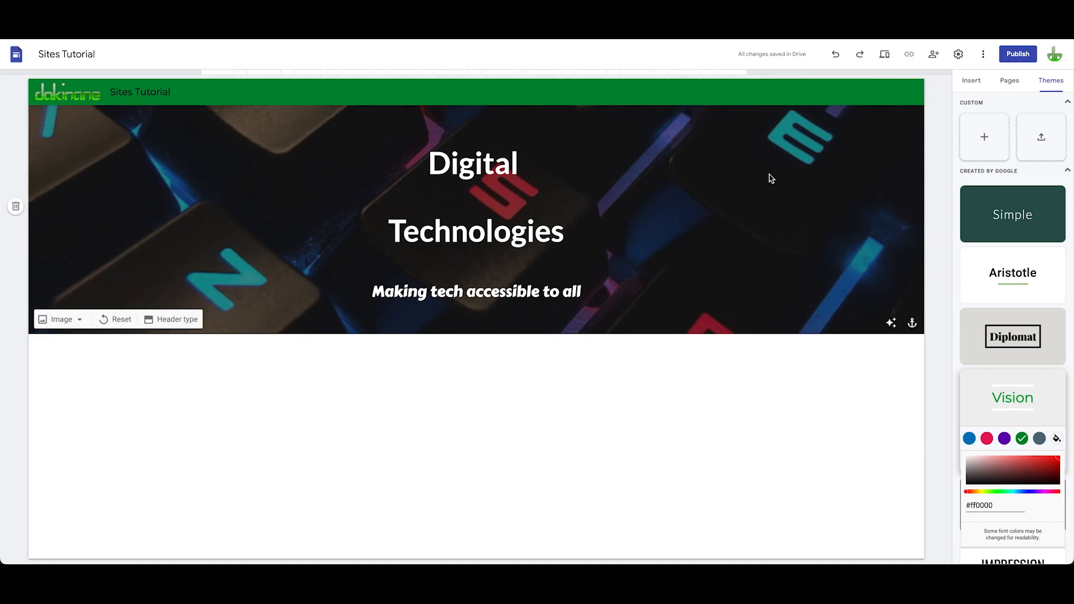
pyautogui.click(1012, 491)
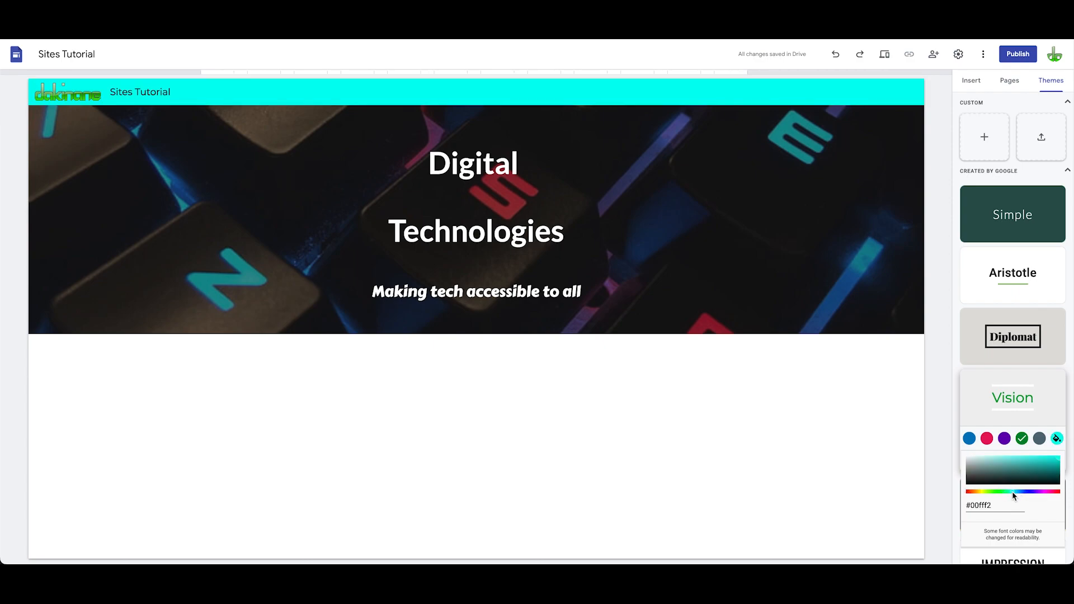
pyautogui.moveTo(1022, 475)
pyautogui.mouseDown()
pyautogui.moveTo(998, 470)
pyautogui.moveTo(1016, 470)
pyautogui.mouseUp()
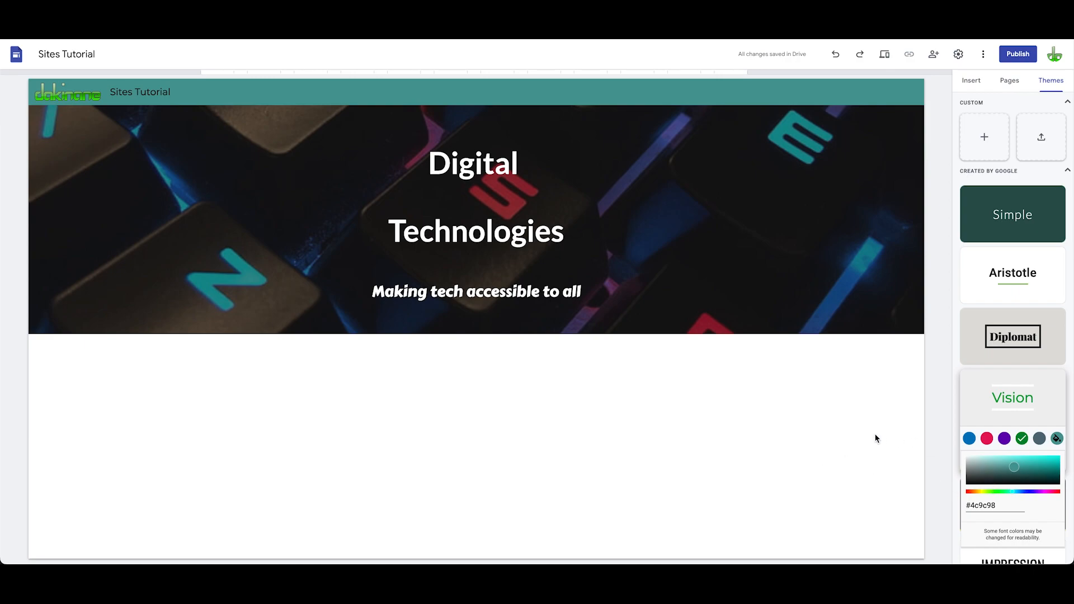
pyautogui.click(936, 424)
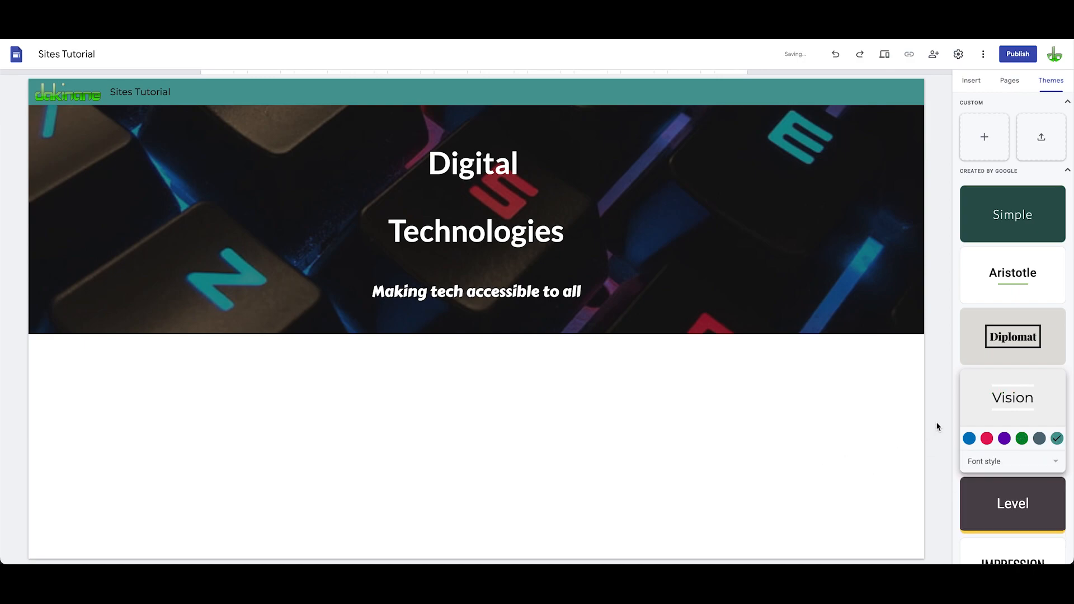
# Apply the Level theme to the site with its green accent colour.
pyautogui.click(1026, 519)
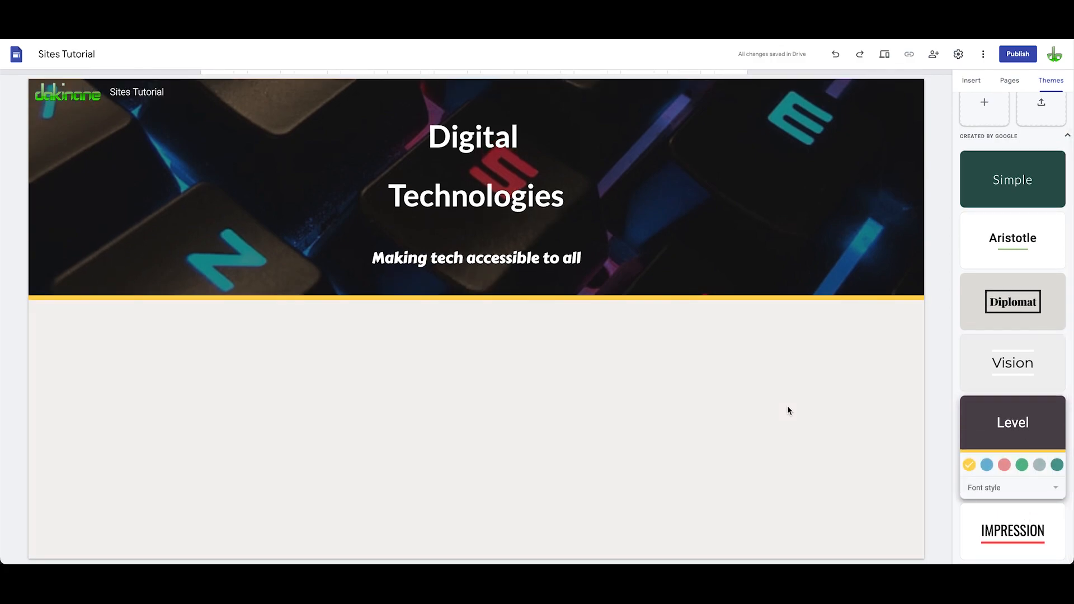
pyautogui.click(1022, 465)
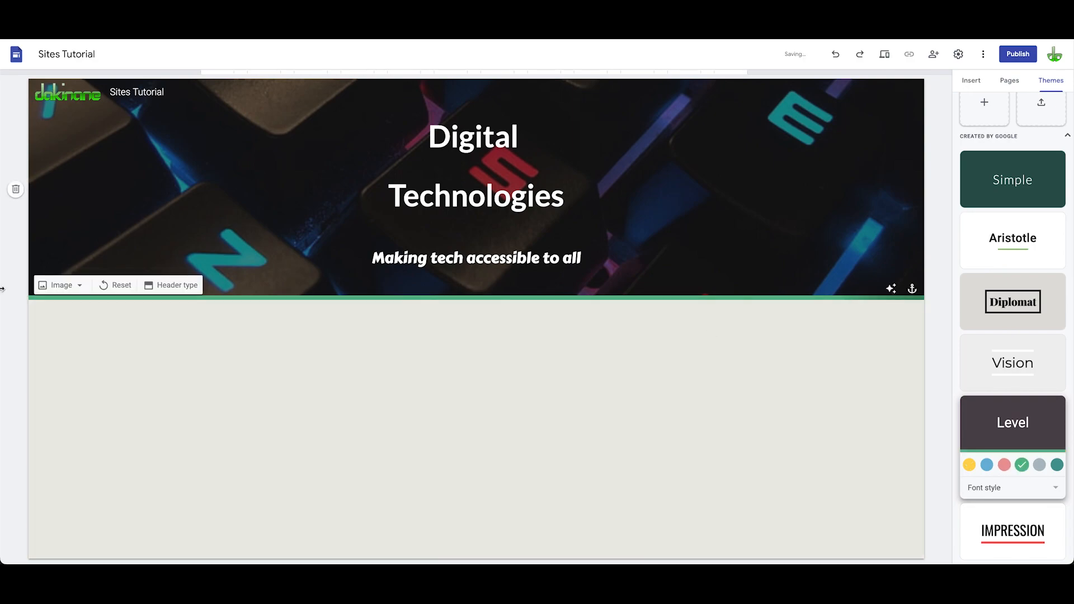
# Apply the Impression theme with the custom teal accent colour and show its font style options.
pyautogui.click(1018, 540)
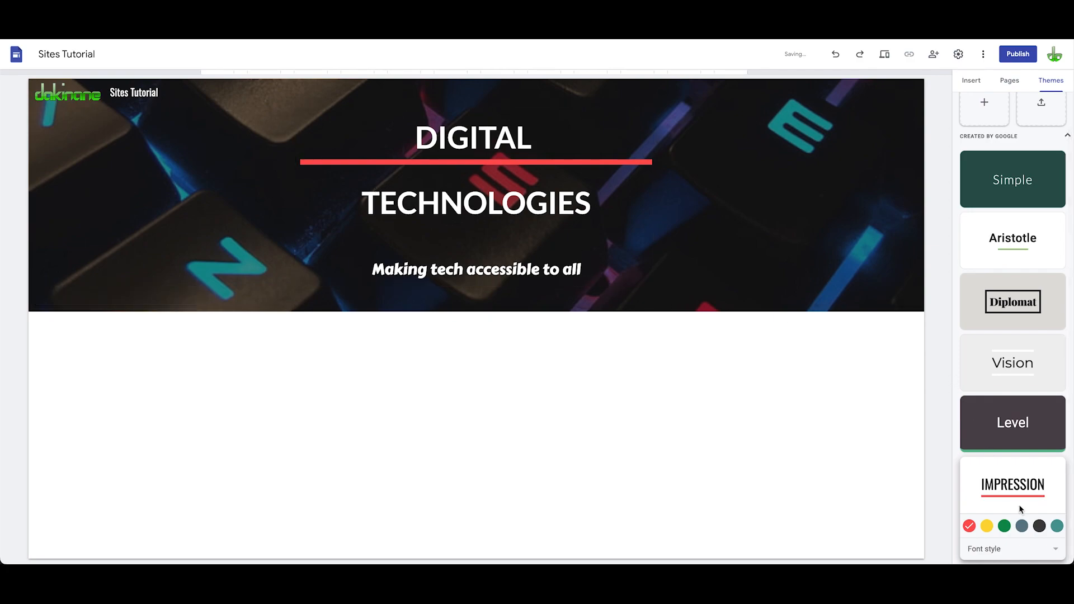
pyautogui.click(1058, 527)
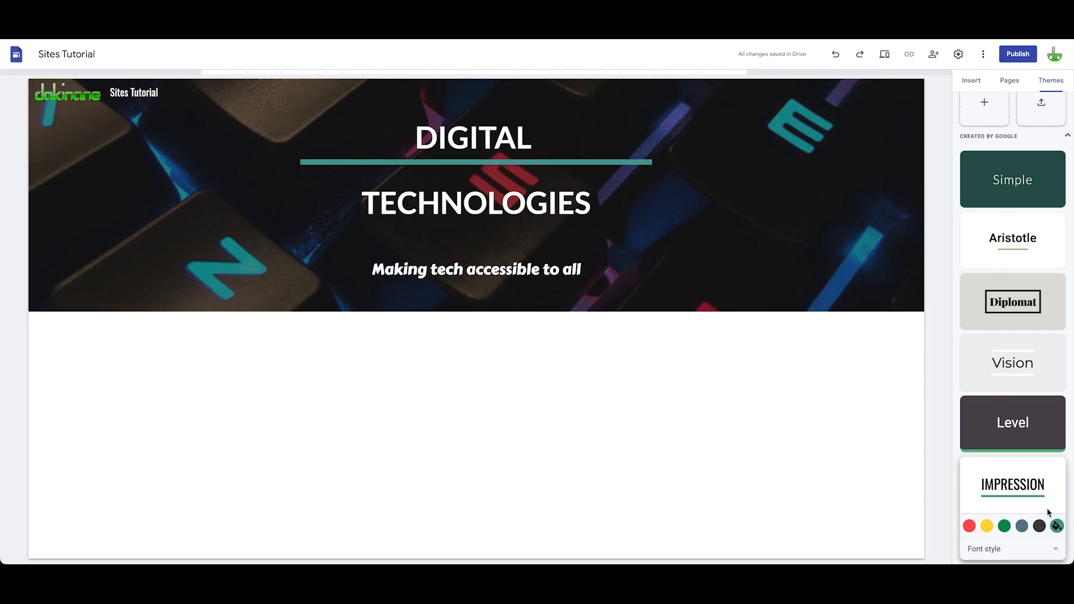
pyautogui.click(1057, 551)
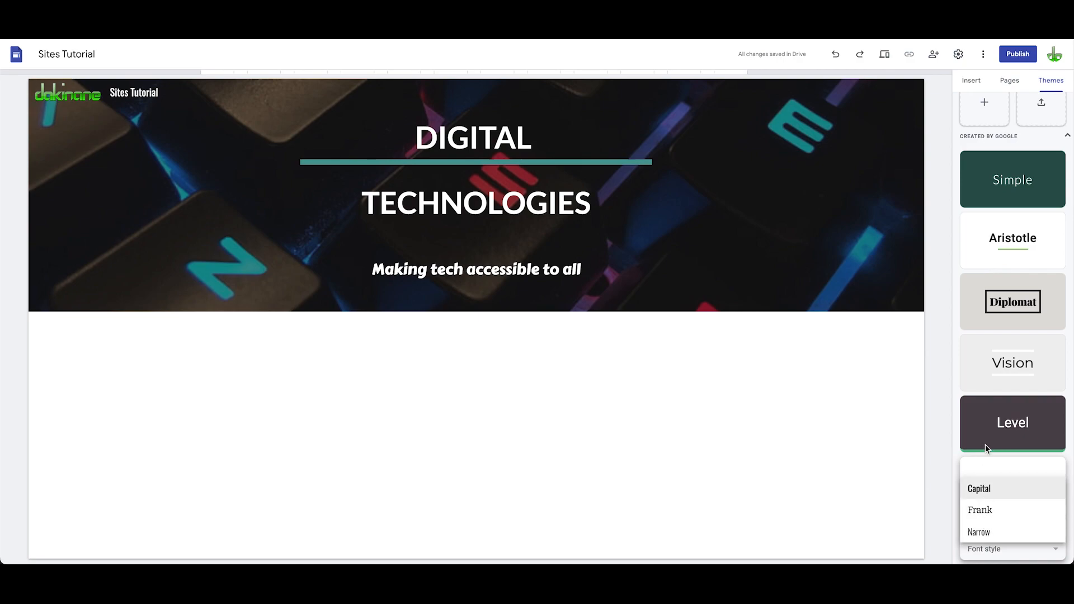
# Return the site to the green Simple theme.
pyautogui.scroll(1, 1030, 224)
pyautogui.click(1044, 211)
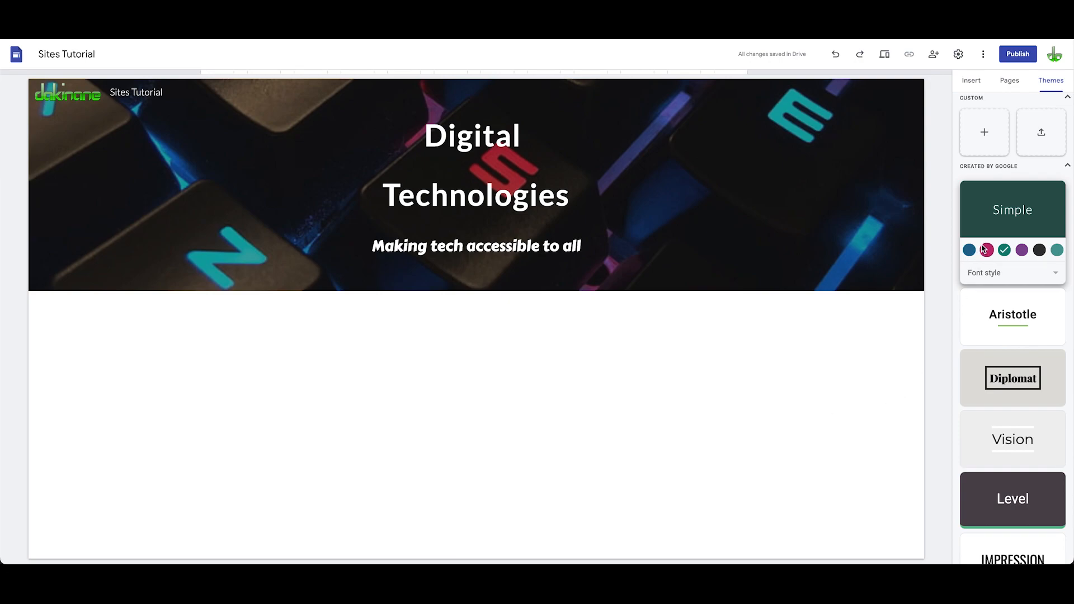
pyautogui.scroll(1, 979, 206)
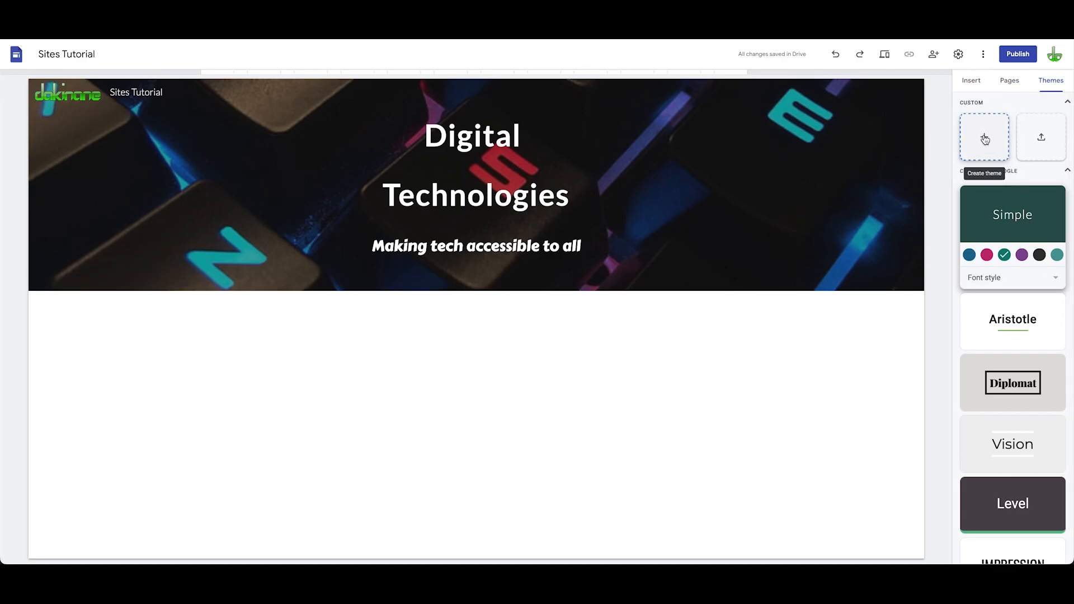
# Start a custom theme named "DK theme" and continue to its colours without adding a logo or banner image.
pyautogui.click(985, 139)
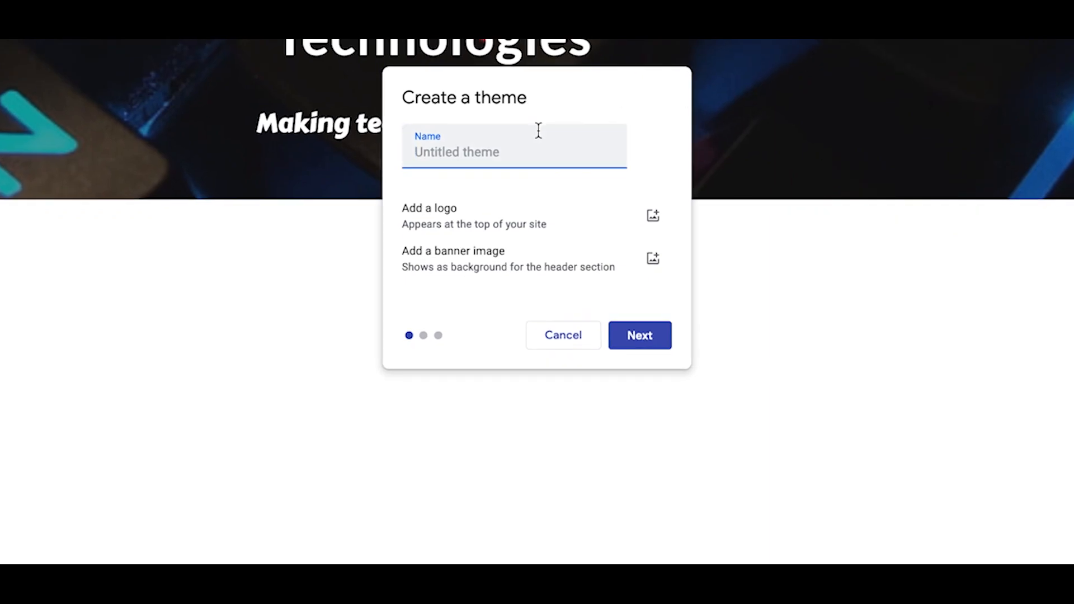
pyautogui.write('DK theme')
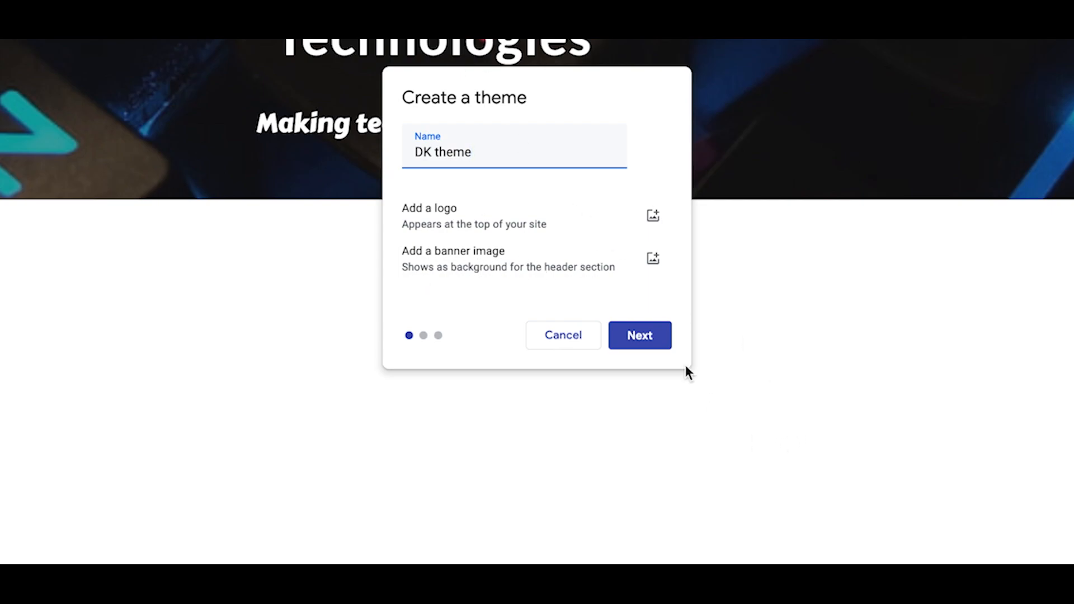
pyautogui.click(640, 344)
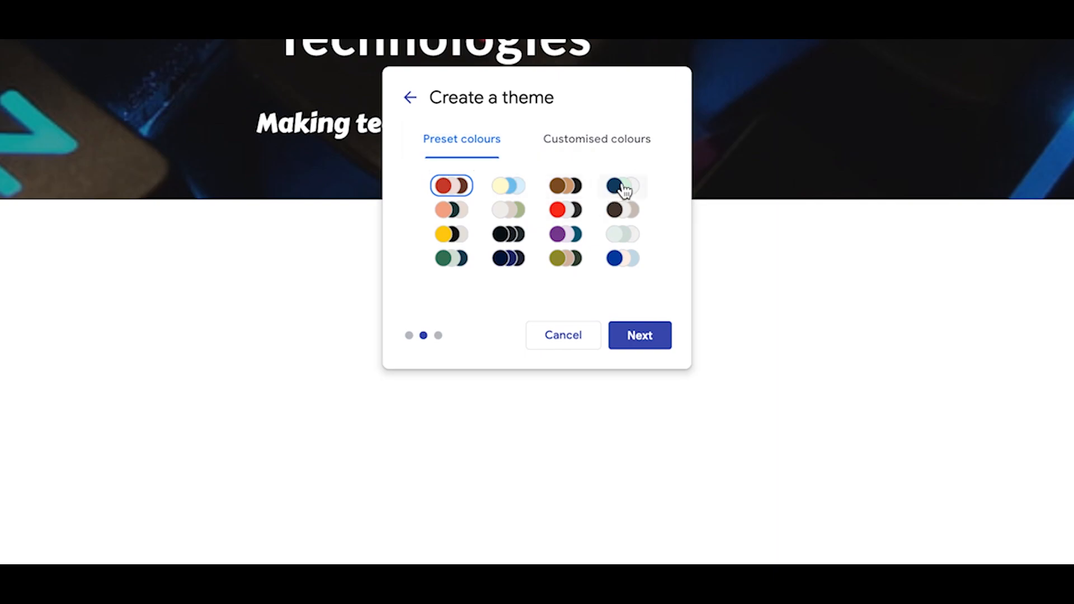
# Use customised colours for the new theme and set the first colour to bright green #00FF00.
pyautogui.click(604, 144)
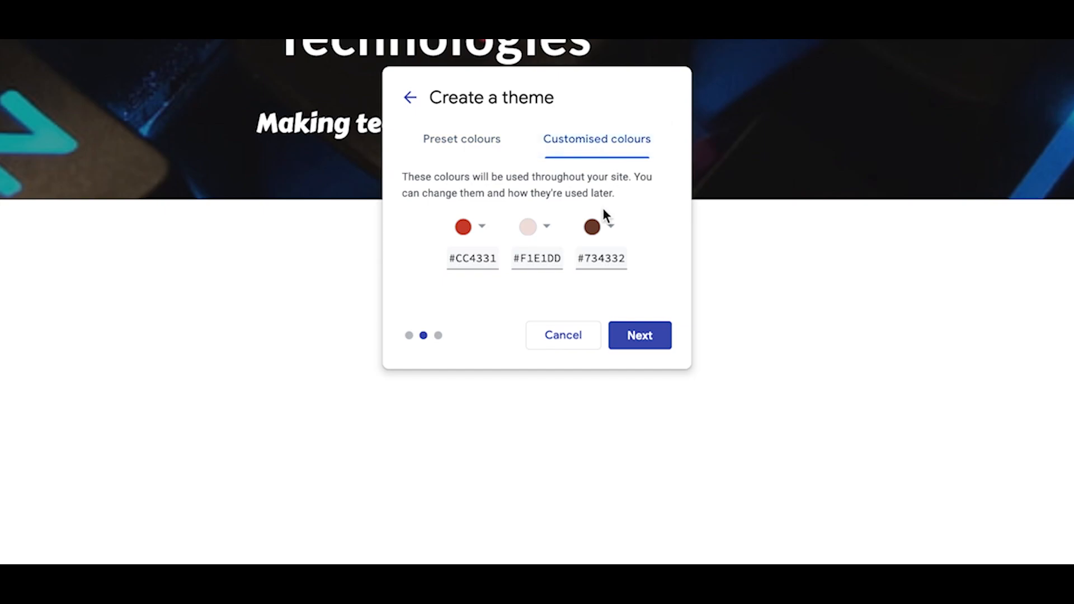
pyautogui.click(482, 226)
pyautogui.click(492, 284)
# Set the custom theme's second colour to pale green #D9EAD3.
pyautogui.click(548, 227)
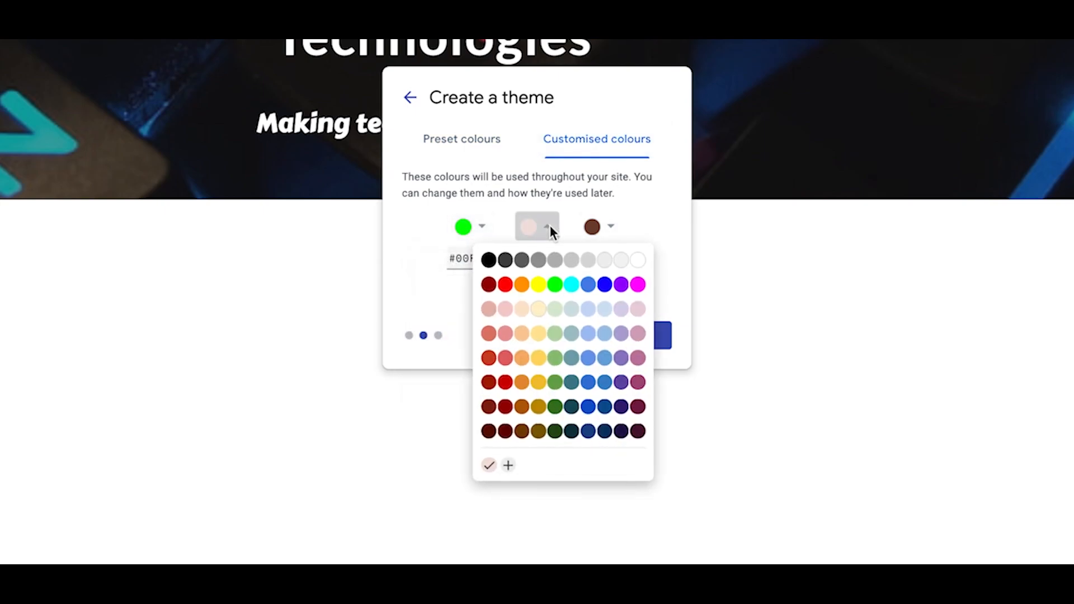
pyautogui.rightClick(549, 226)
pyautogui.click(539, 221)
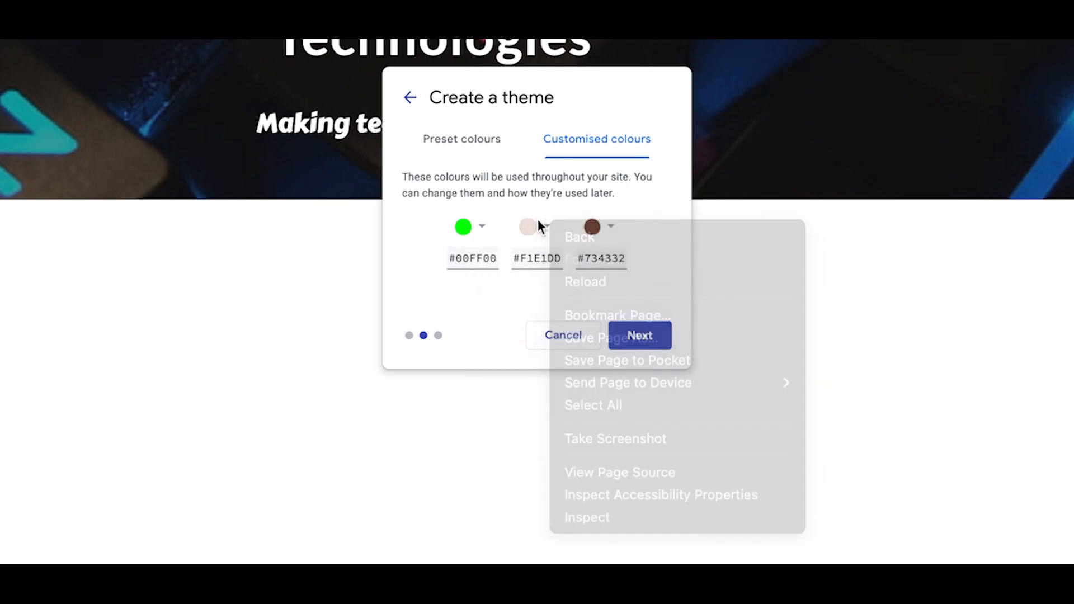
pyautogui.click(547, 226)
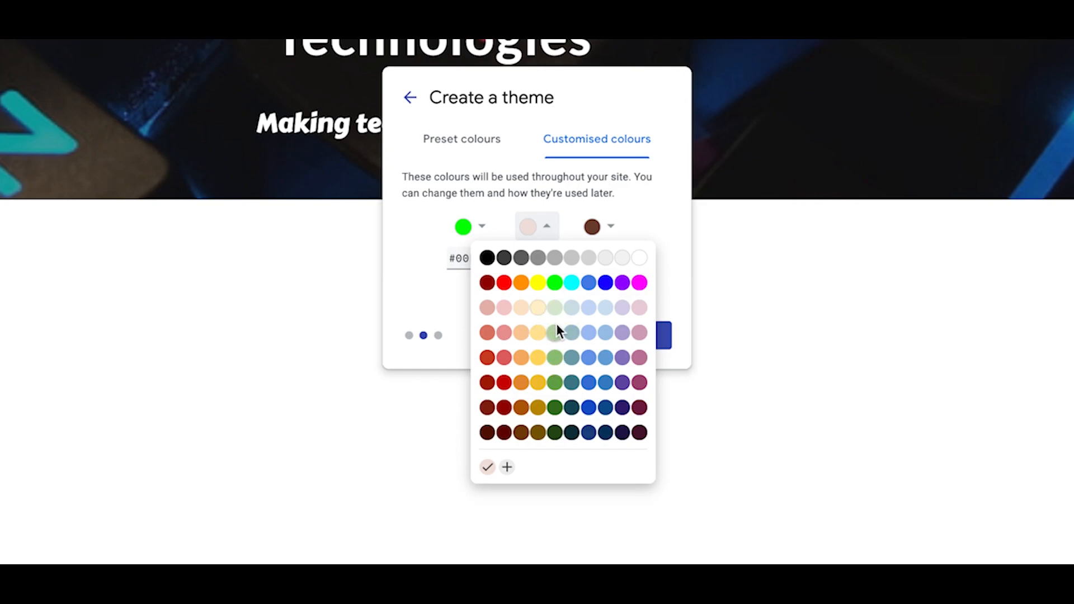
pyautogui.click(554, 309)
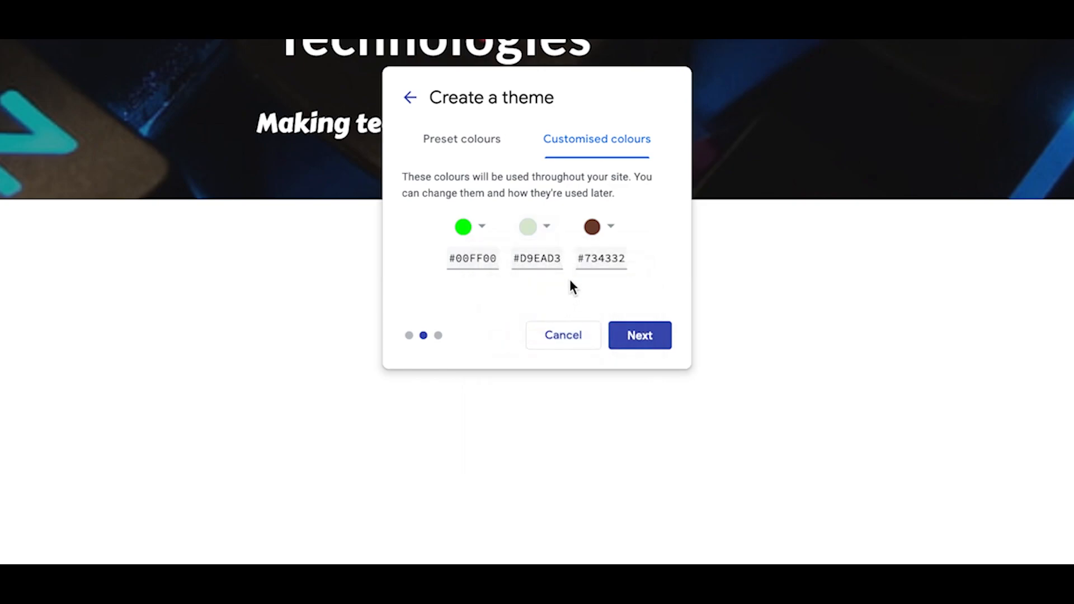
# Set the custom theme's third colour to light yellow #FFE599 and continue to the font selection.
pyautogui.click(614, 224)
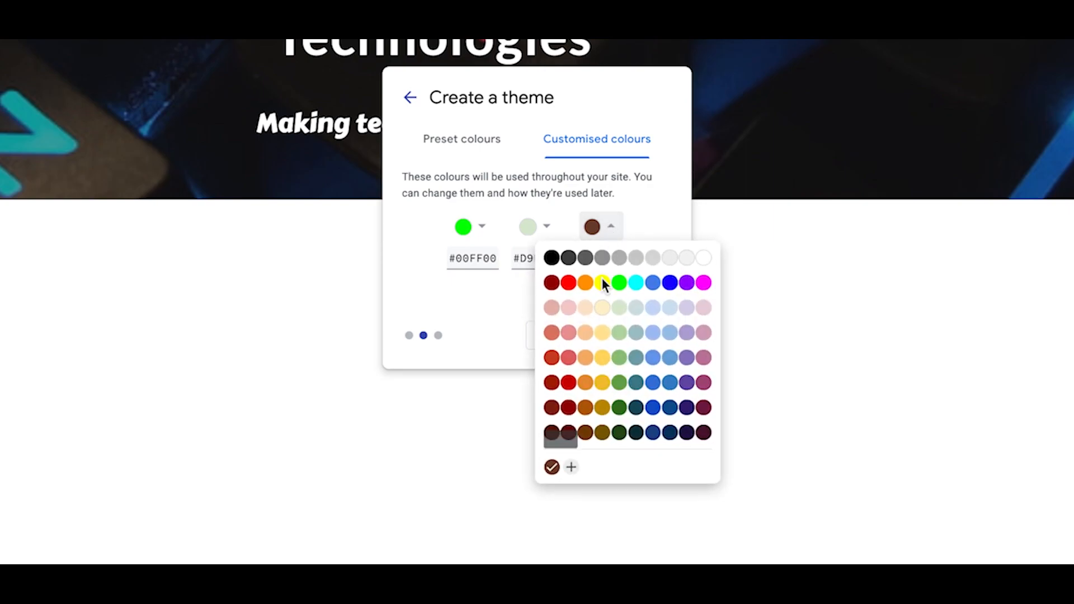
pyautogui.click(607, 335)
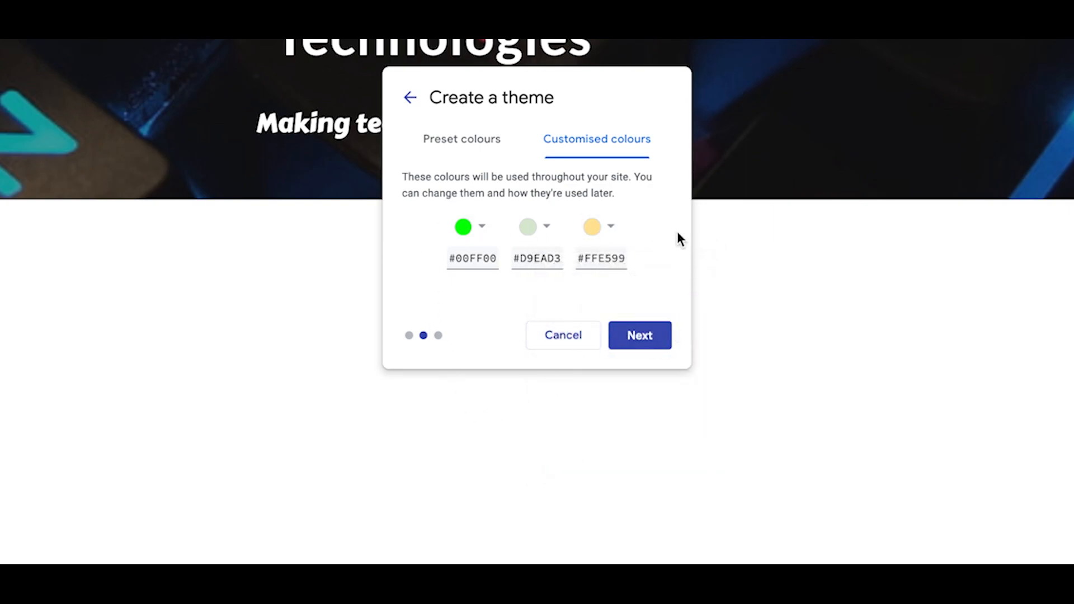
pyautogui.click(648, 350)
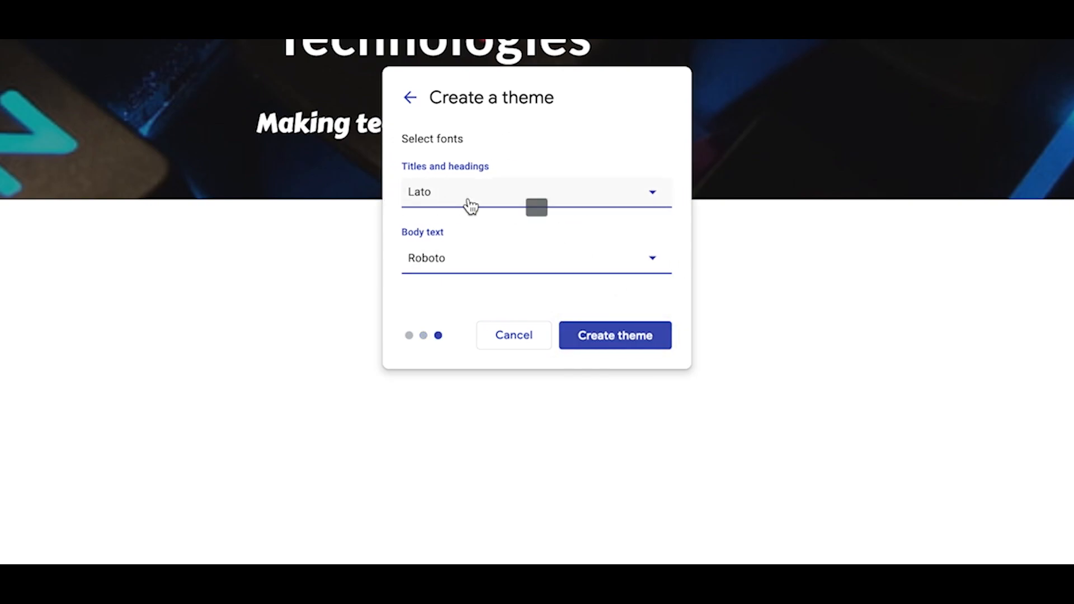
# Set the custom theme's titles and headings font to Hammersmith One.
pyautogui.click(657, 196)
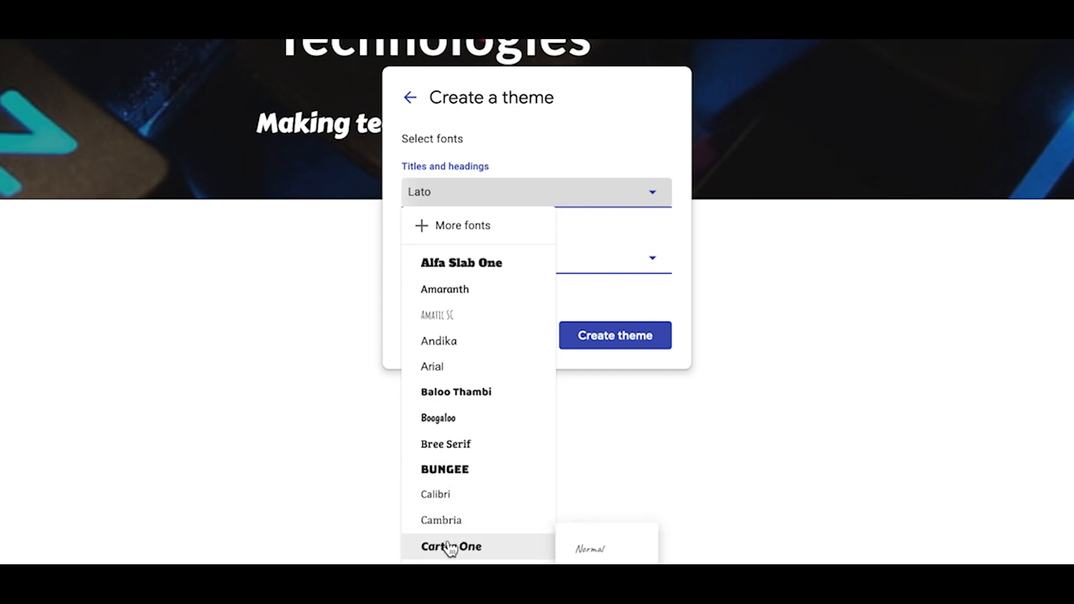
pyautogui.scroll(-8, 472, 547)
pyautogui.click(471, 411)
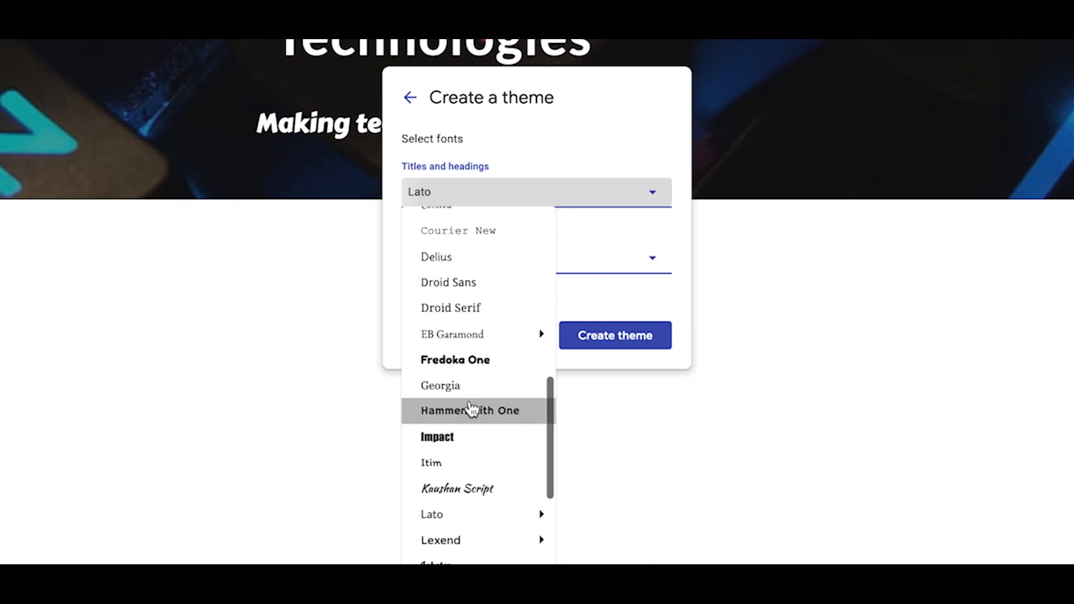
# Set the custom theme's body text font to Century Gothic and create the theme.
pyautogui.click(653, 260)
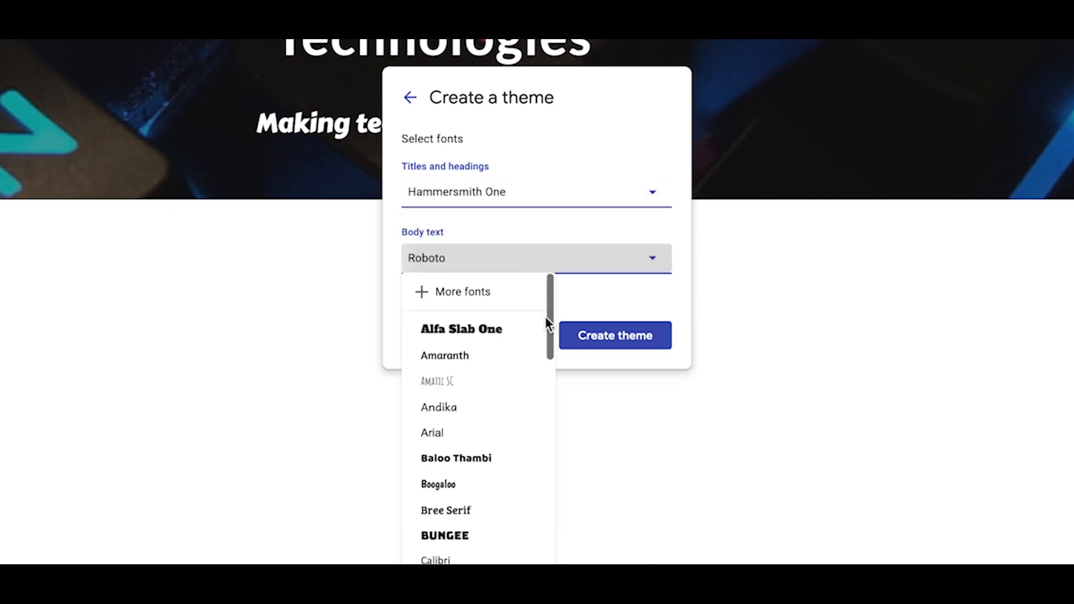
pyautogui.scroll(-2, 485, 548)
pyautogui.click(485, 549)
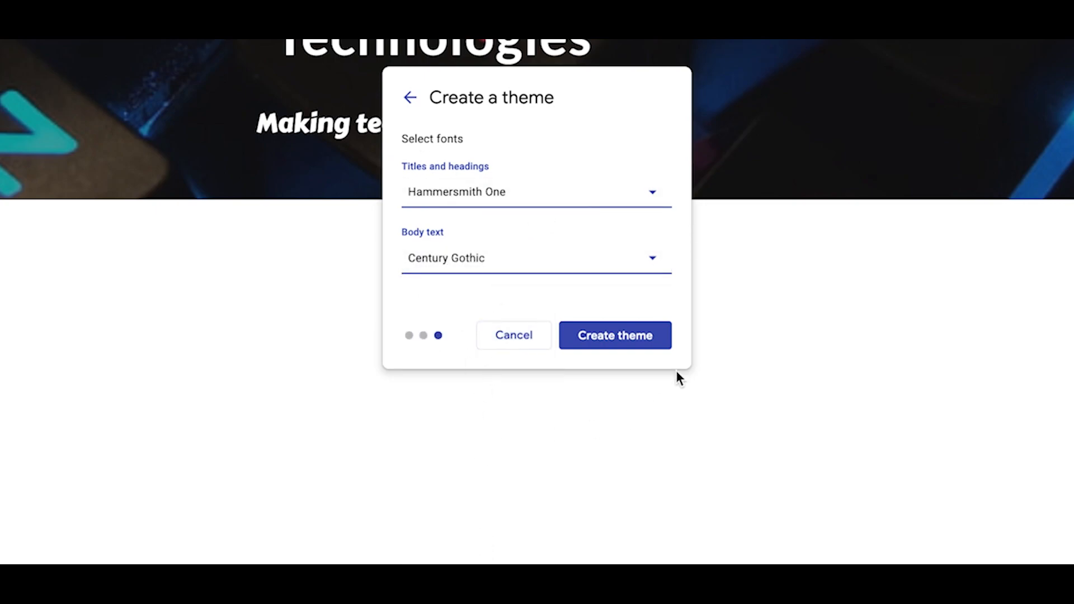
pyautogui.click(618, 334)
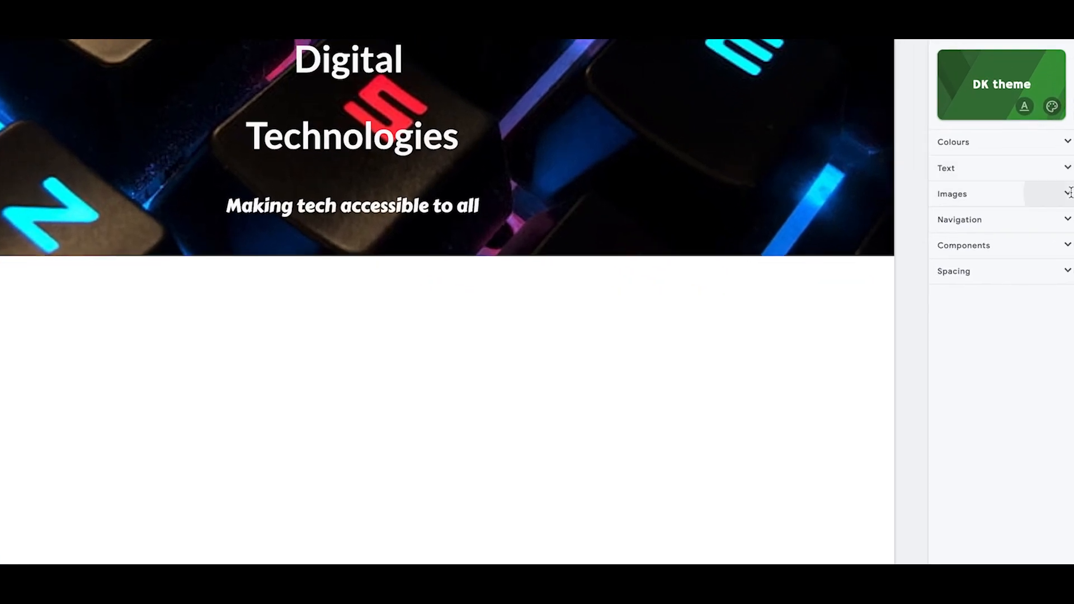
# Examine the image and navigation settings of the DK theme.
pyautogui.click(1033, 236)
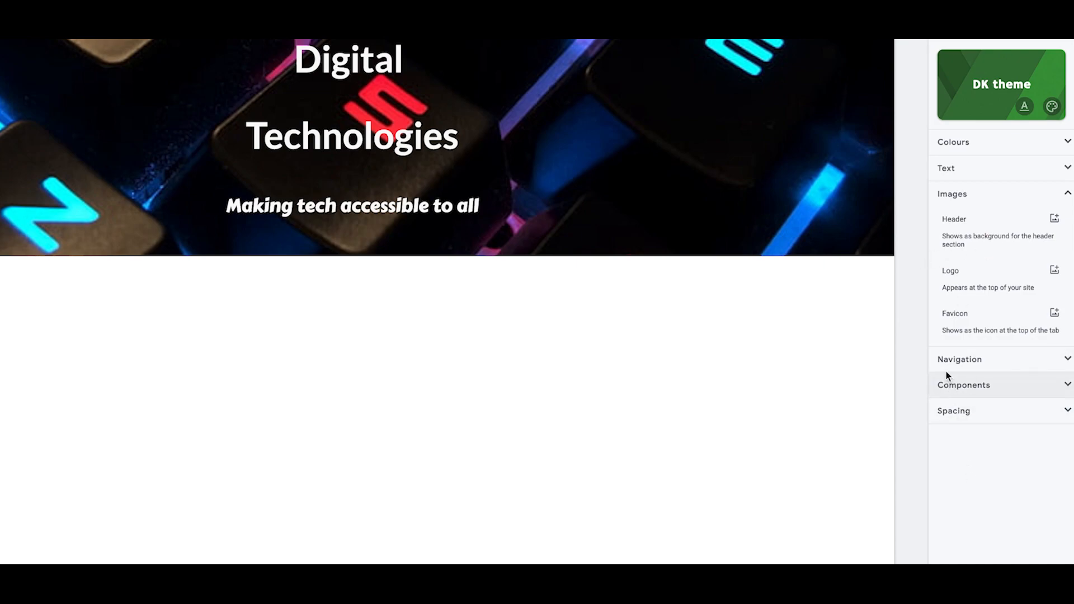
pyautogui.click(1063, 357)
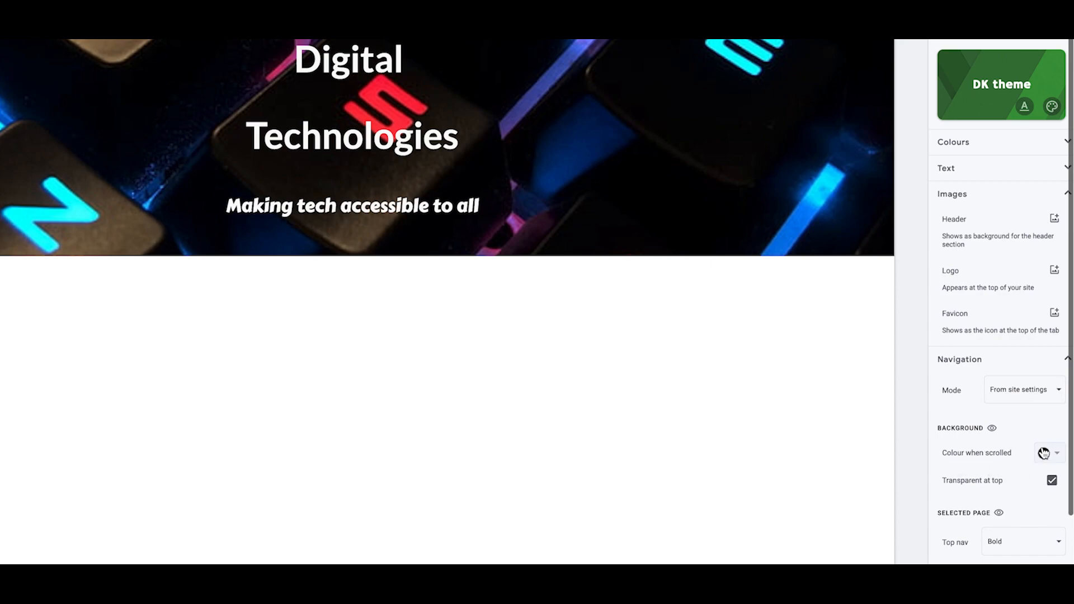
pyautogui.scroll(-2, 990, 480)
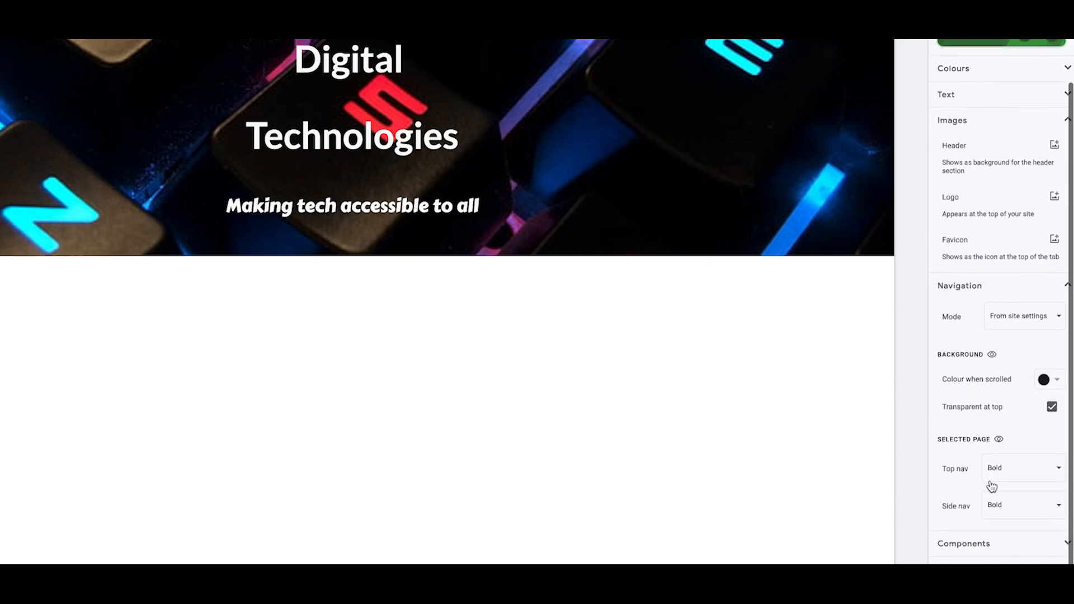
pyautogui.scroll(2, 991, 481)
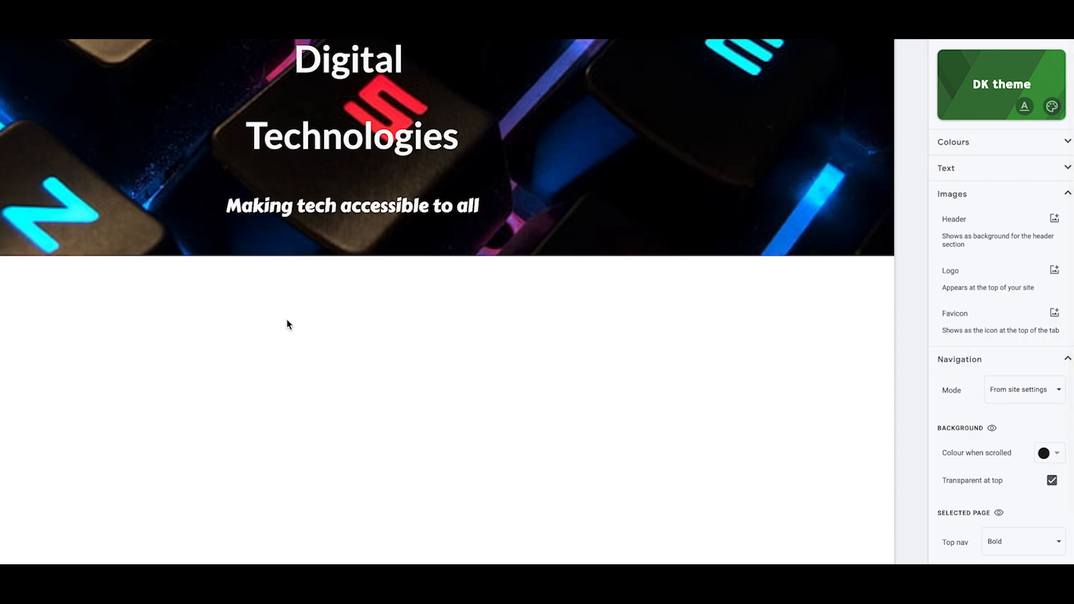
# Insert a text box below the header banner and view the theme fonts offered for it.
pyautogui.doubleClick(244, 351)
pyautogui.click(245, 352)
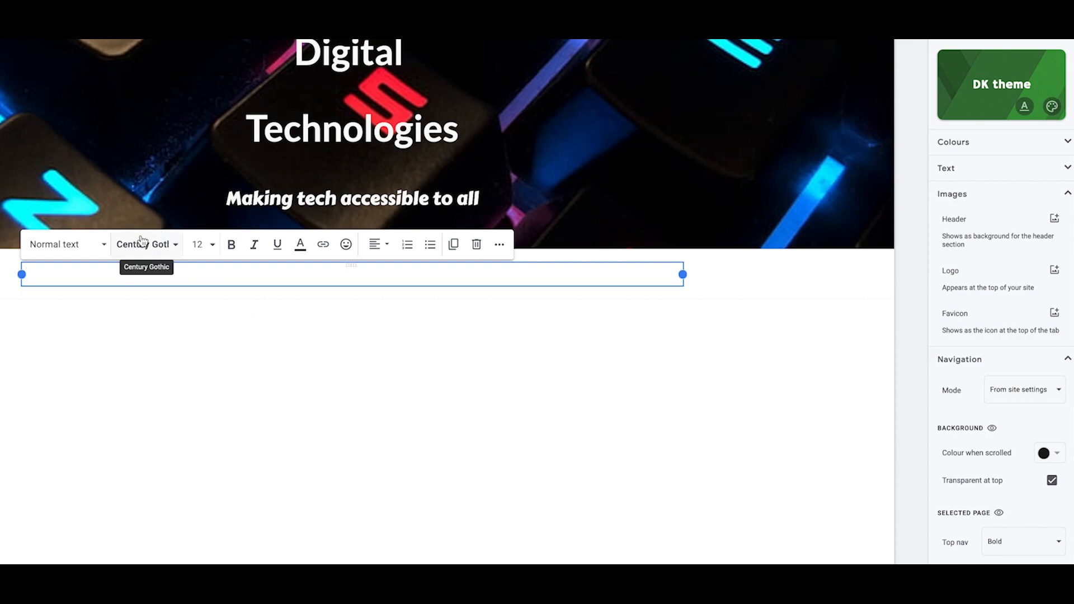
pyautogui.click(175, 247)
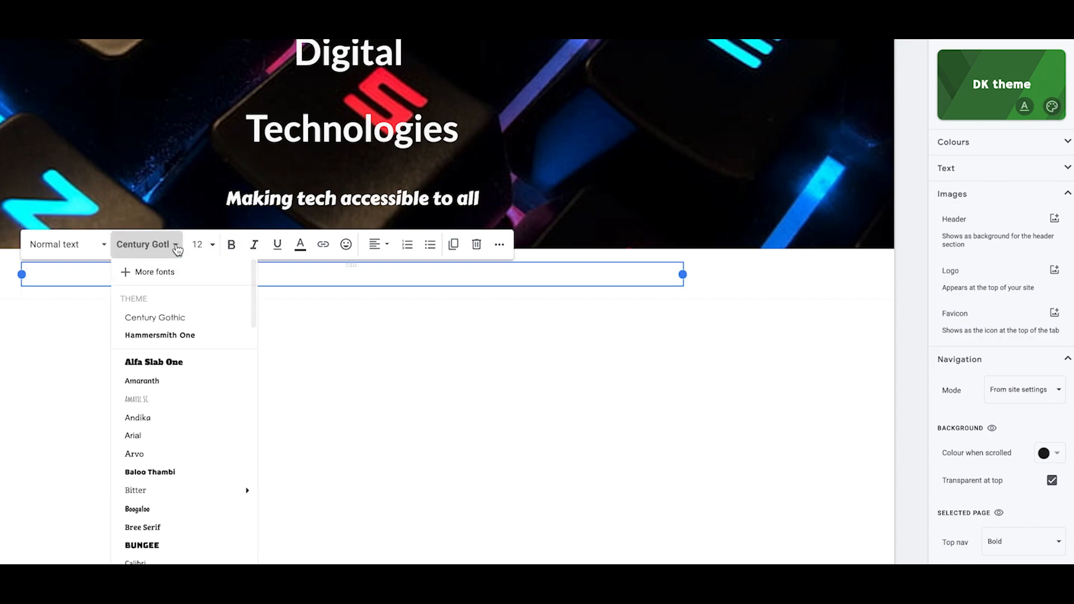
# Apply the Title style to the new text box and enter "this is my title".
pyautogui.click(103, 250)
pyautogui.click(104, 250)
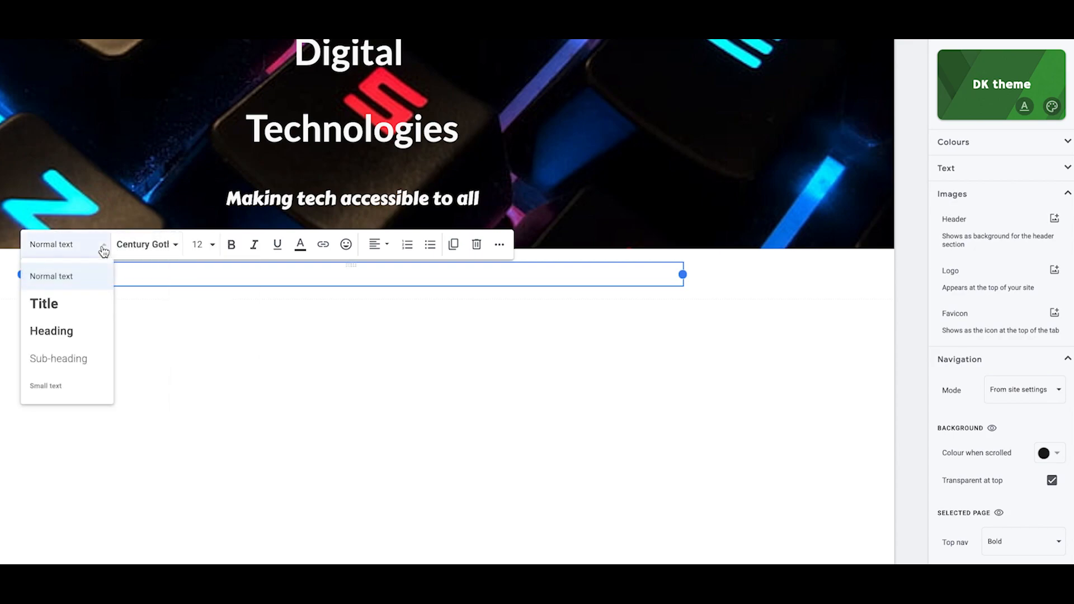
pyautogui.click(63, 304)
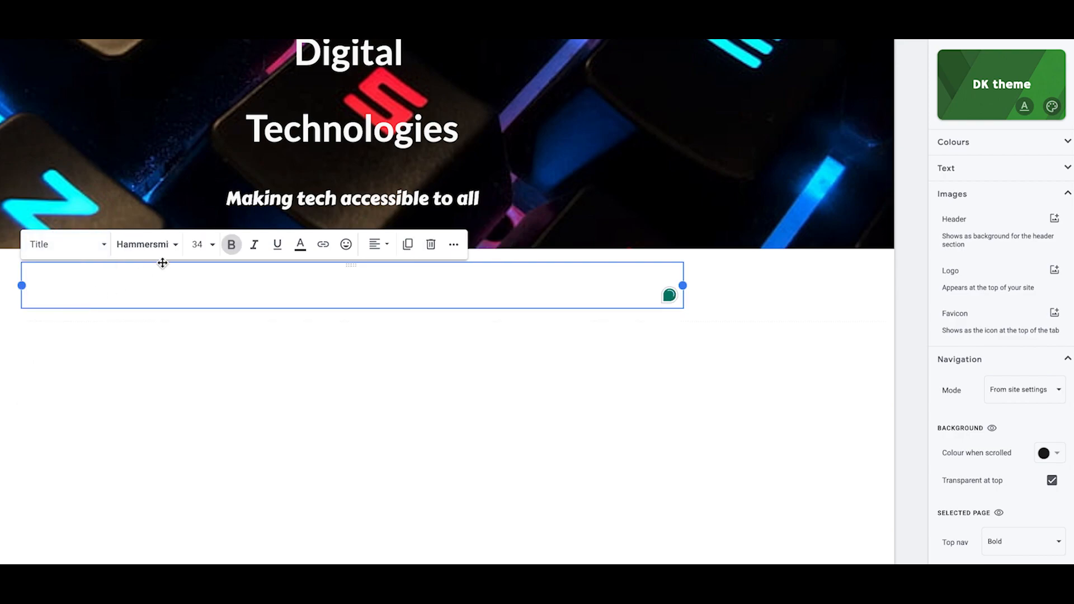
pyautogui.write('this is my title')
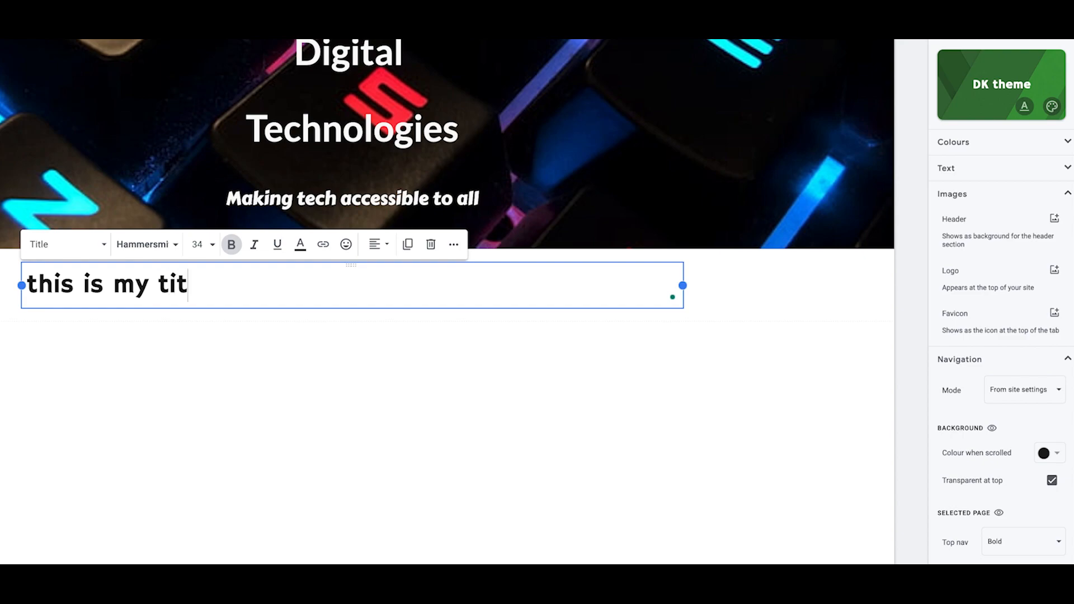